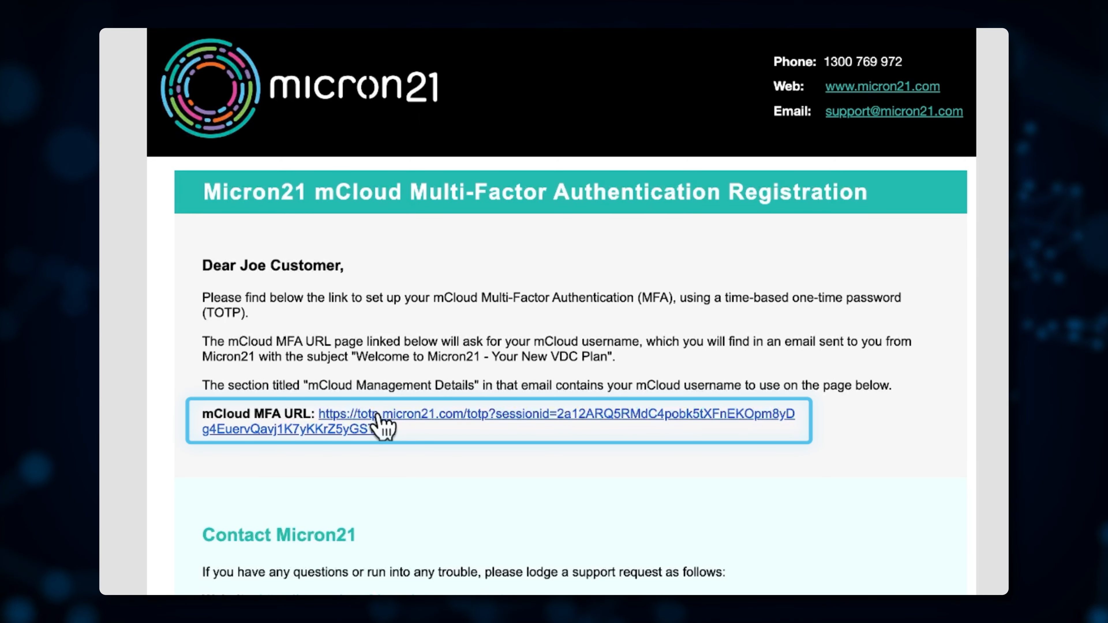
Step: Open the MFA setup link from the email and enter the authenticator app's six-digit verification code
left_click(376, 417)
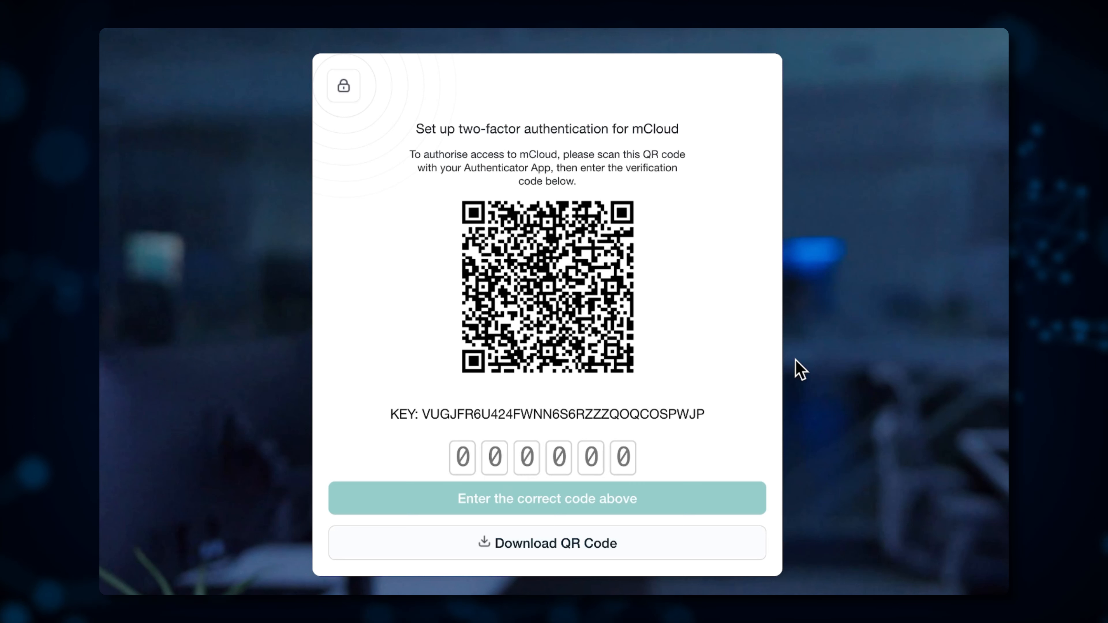
left_click(468, 460)
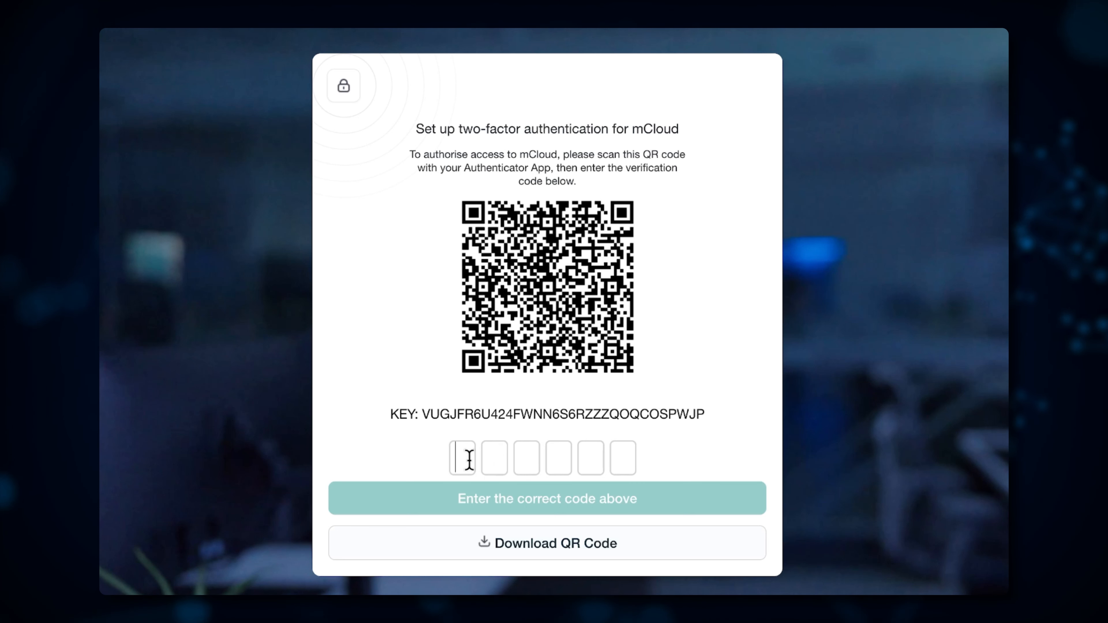
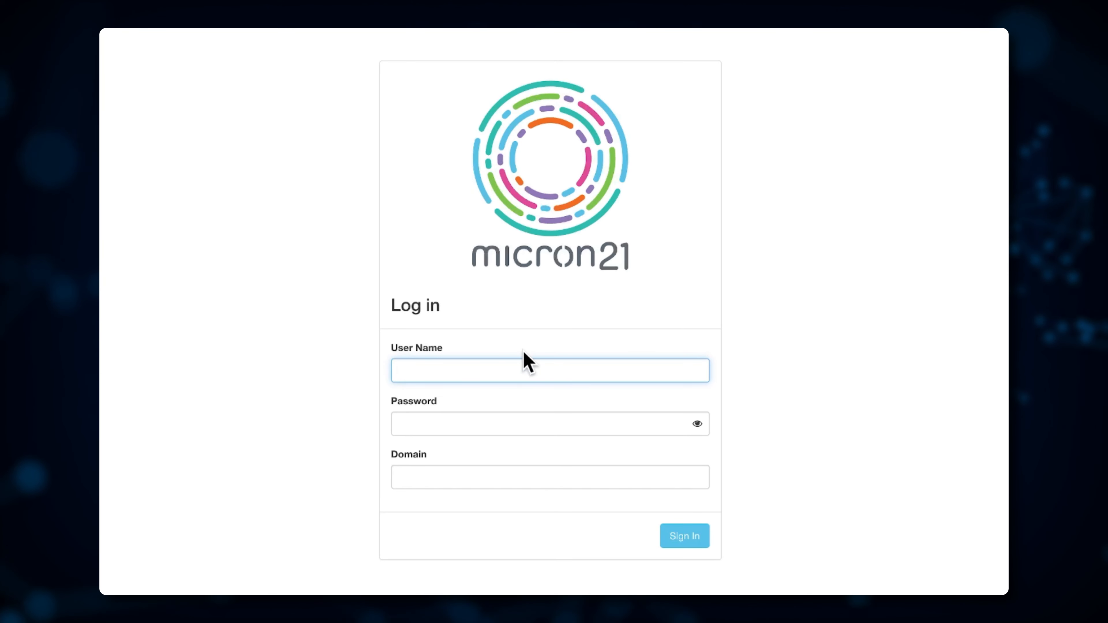
Step: Sign in with the account username, password and domain 'mcloud', then submit the TOTP passcode
type("mcloud_user_2017746_1")
left_click(452, 415)
type("••••••••••••")
left_click(490, 478)
type("mcloud")
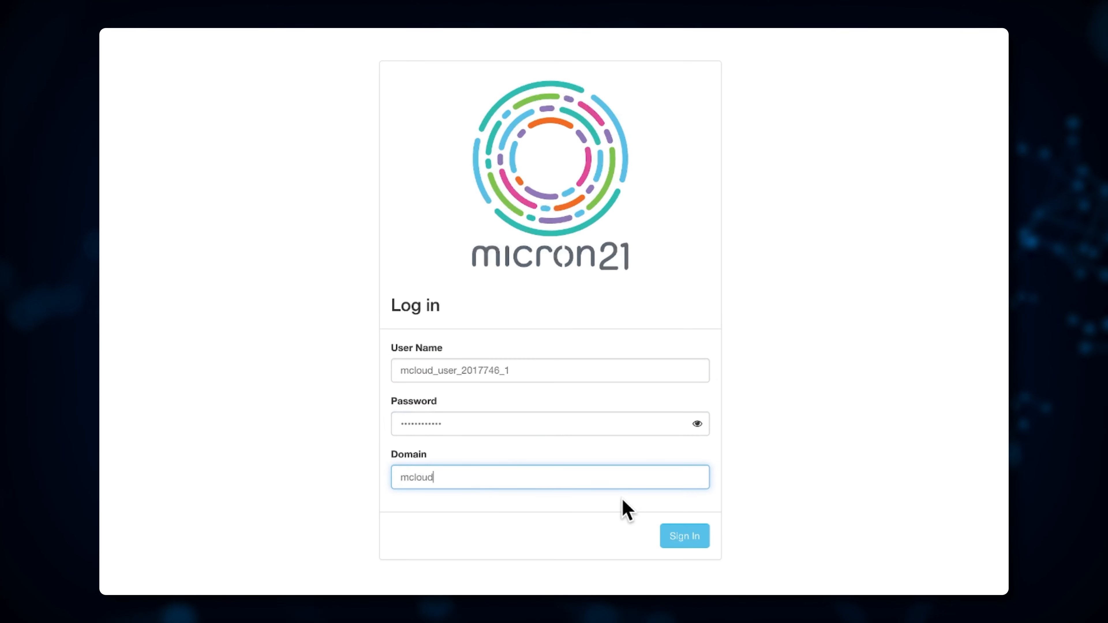
left_click(681, 536)
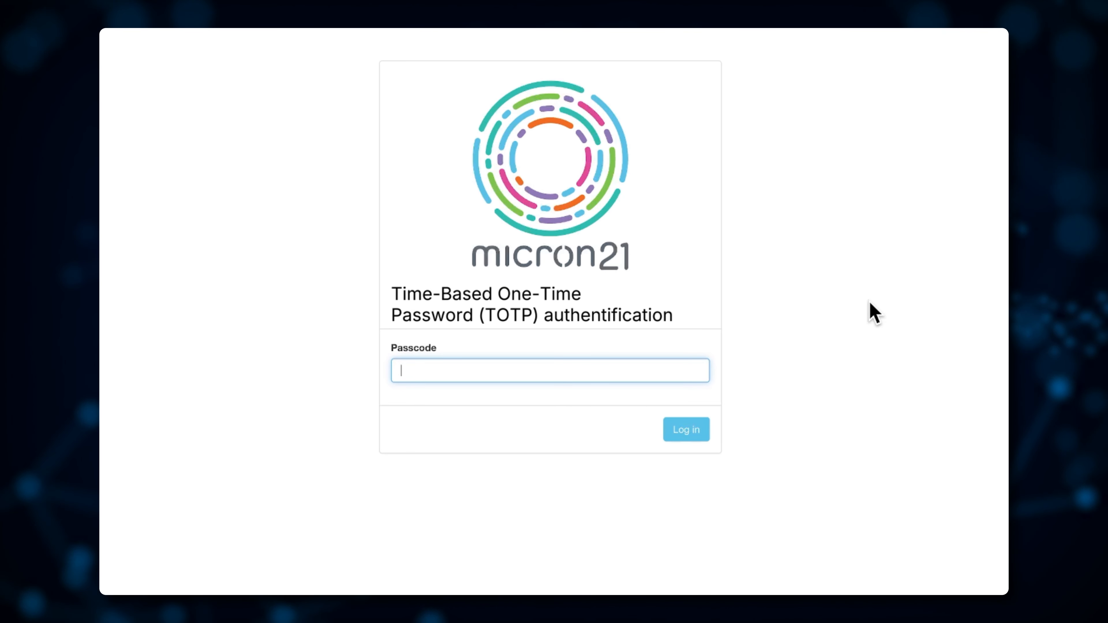
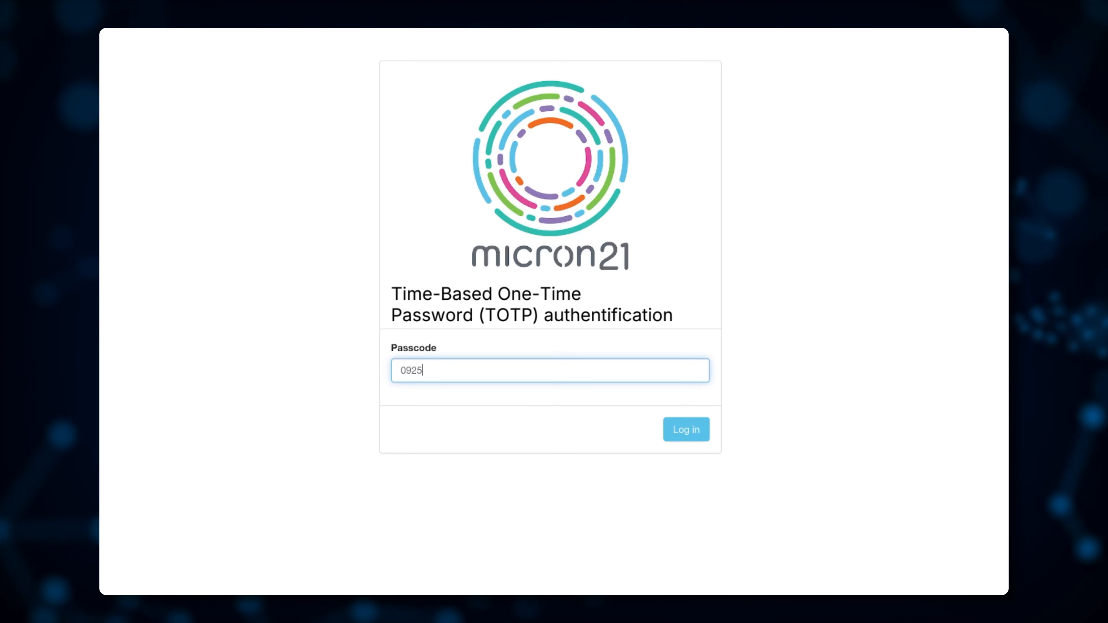
key("Return")
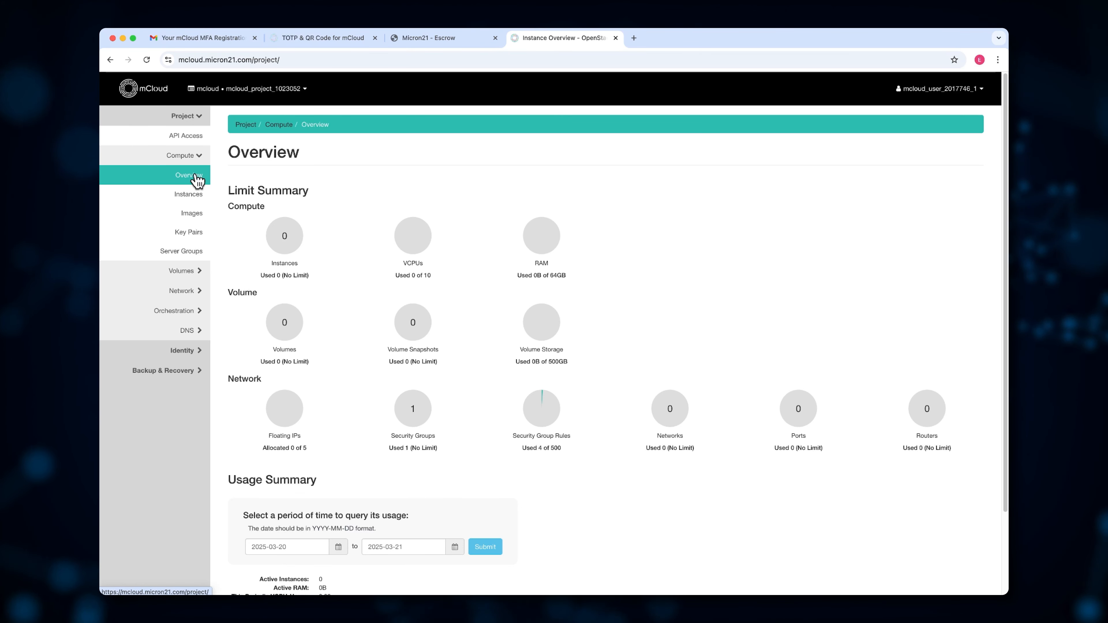
Step: On Key Pairs, load id_rsa.pub from Documents, set type SSH Key, name it Customer, and import
left_click(188, 232)
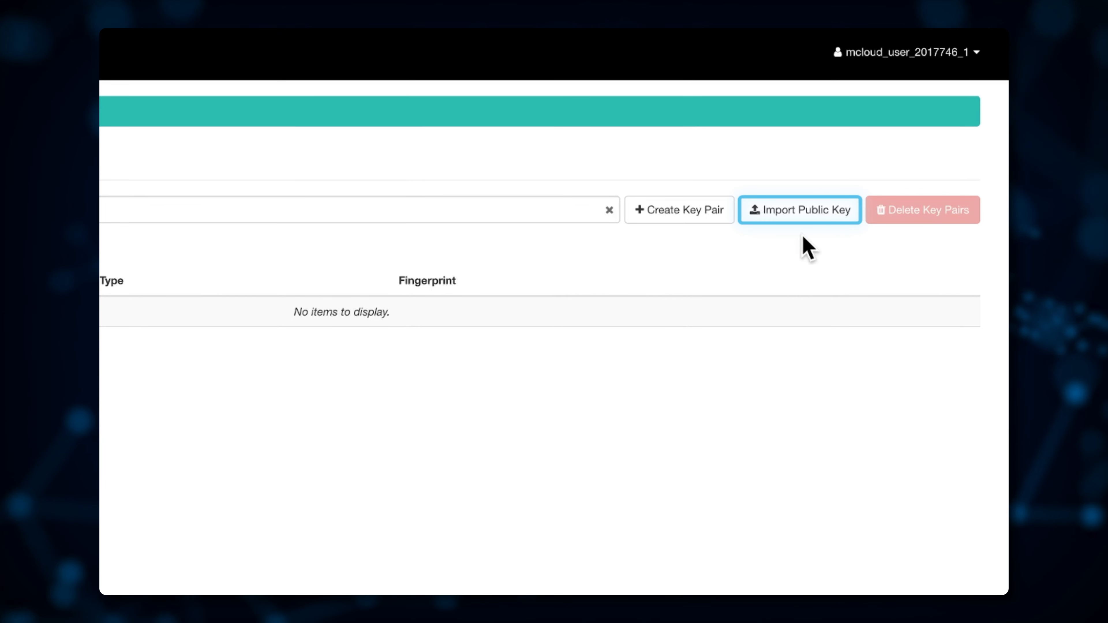
left_click(803, 221)
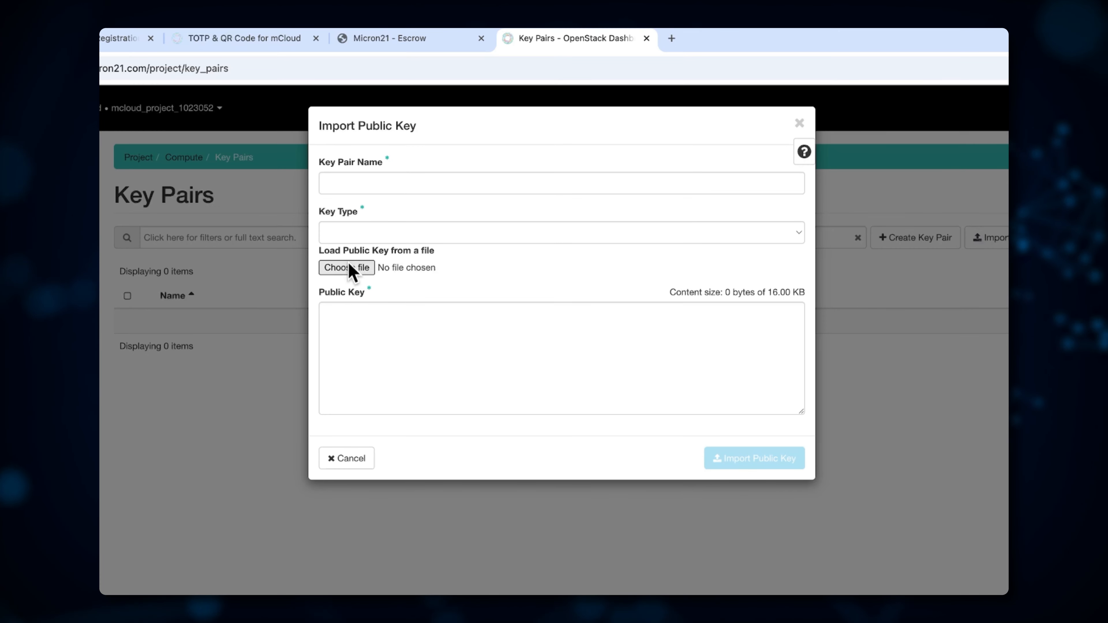
left_click(364, 267)
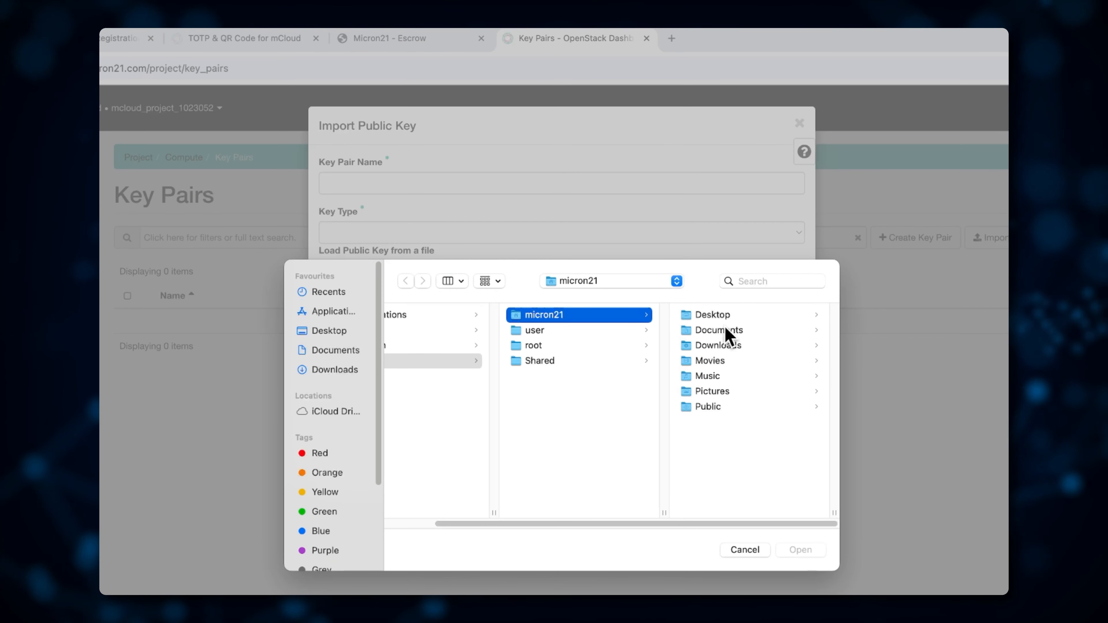
left_click(732, 331)
double_click(732, 322)
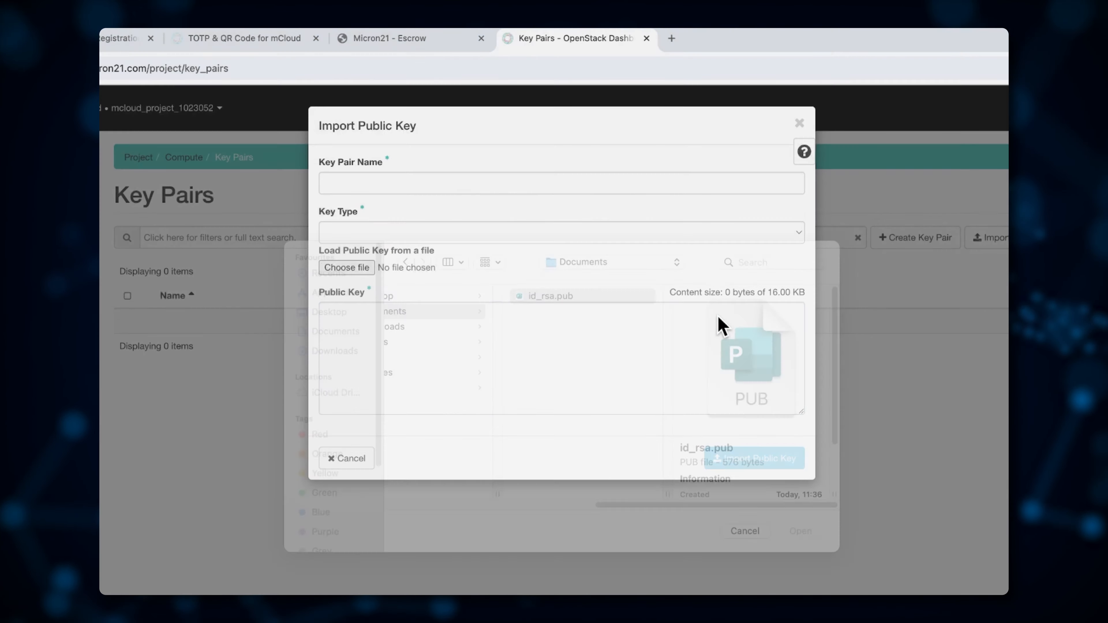
left_click(438, 232)
left_click(430, 250)
left_click(436, 183)
type("Customer")
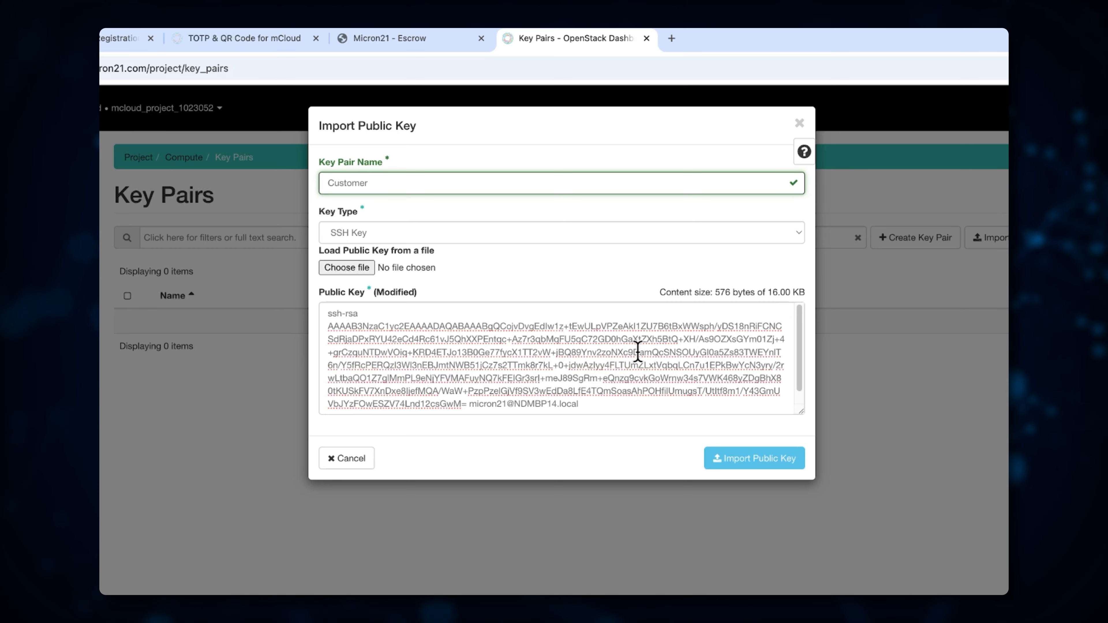
left_click(757, 458)
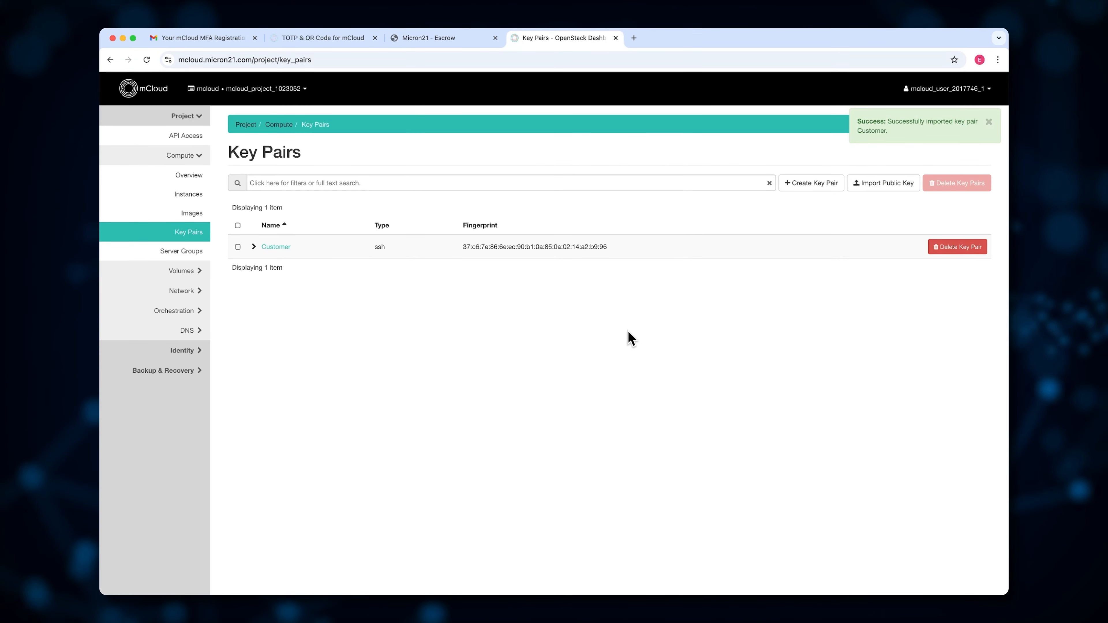
Step: Begin a new instance launch named mCloud-Instance in the Kilsyth_01 availability zone
left_click(196, 198)
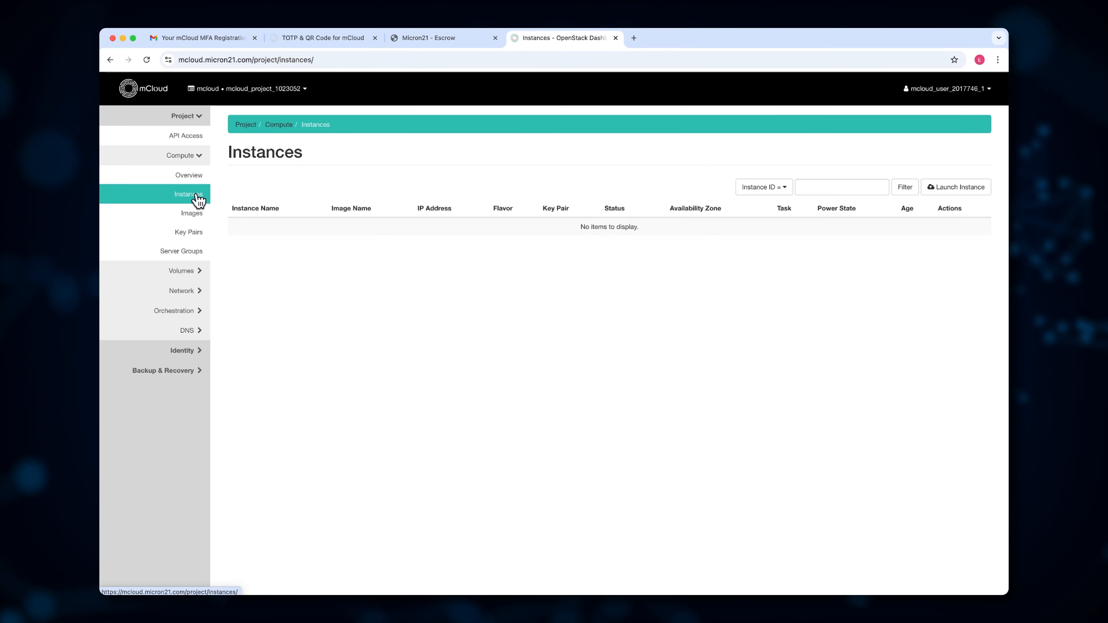
left_click(955, 186)
type("mCloud-Instance")
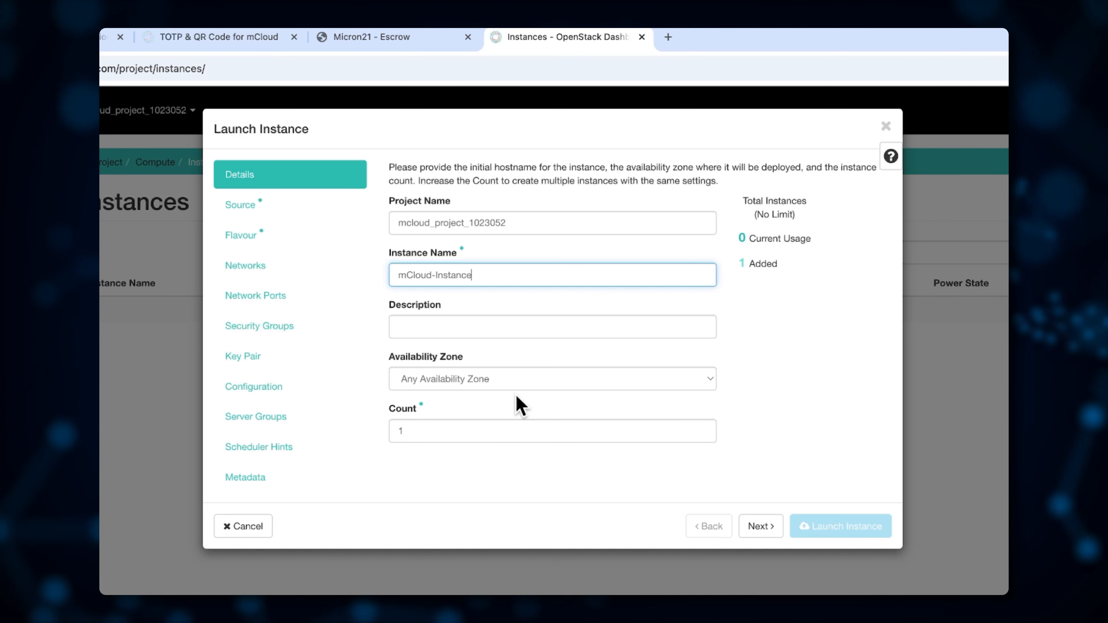
left_click(517, 384)
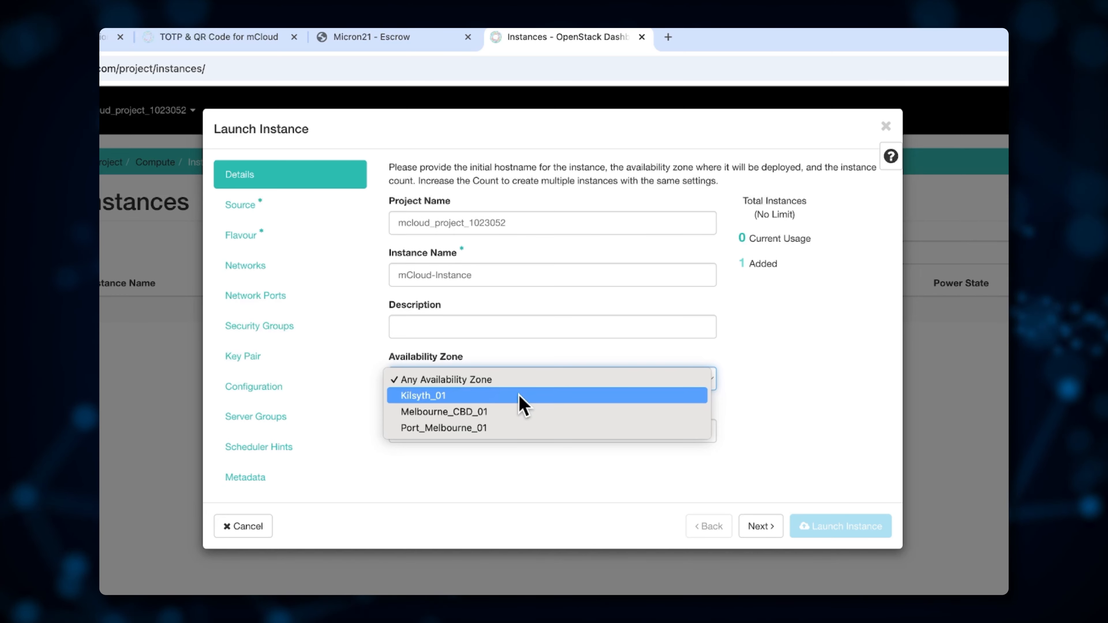
left_click(520, 396)
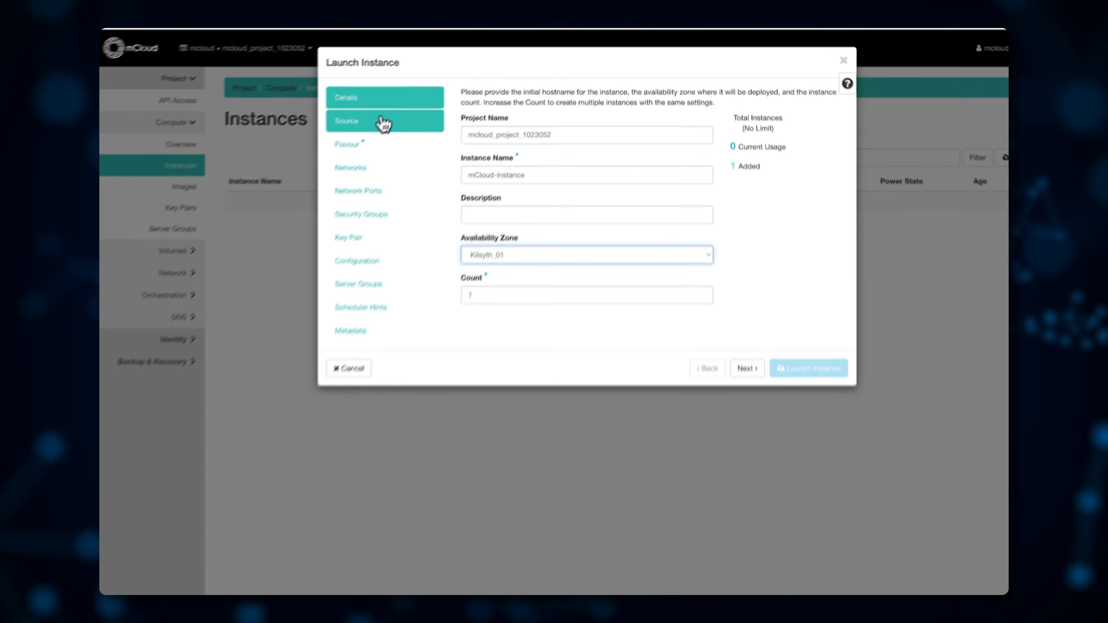
Step: Choose the Linux-Ubuntu-22.04-LTS image as the instance's boot source
left_click(384, 125)
scroll(638, 271, "down", 10)
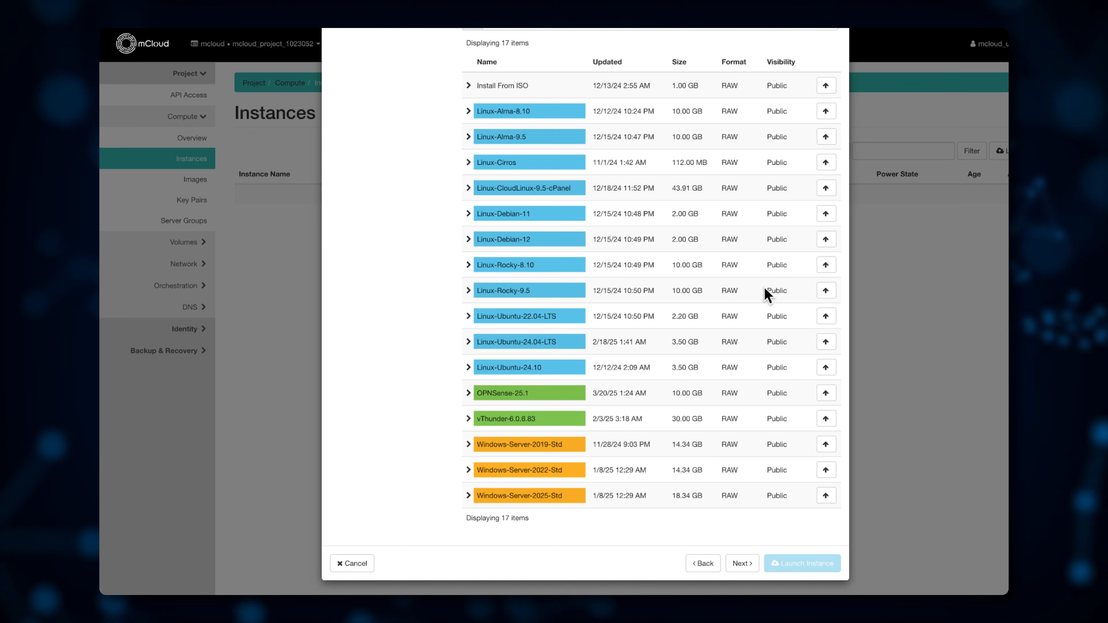
left_click(826, 316)
Step: Set a 10 GB boot volume that is deleted when the instance is deleted
scroll(602, 214, "up", 5)
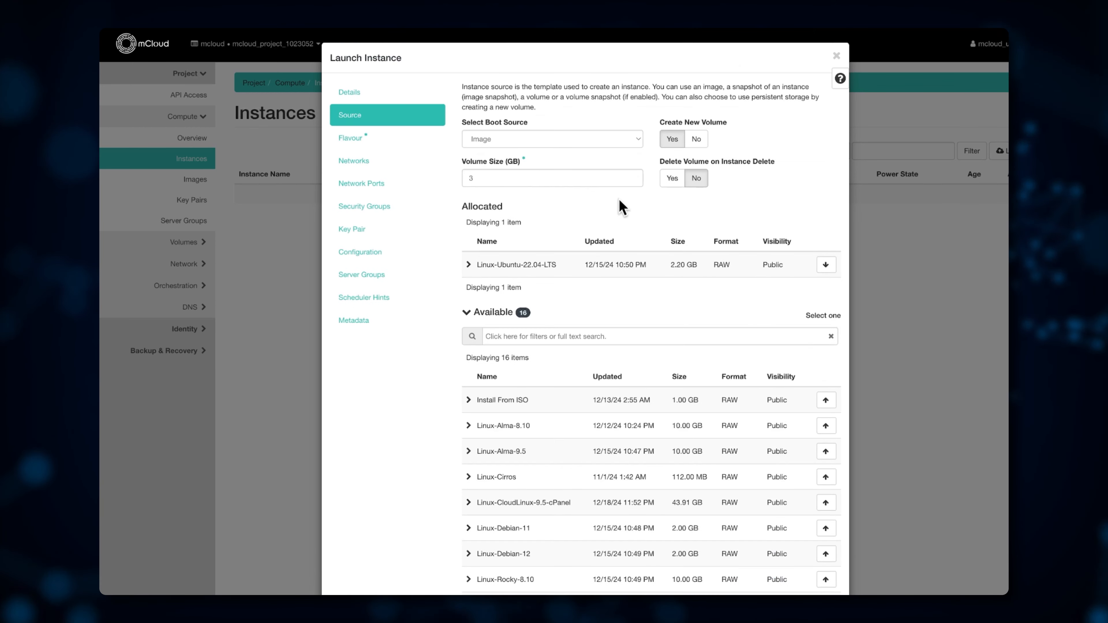
double_click(516, 178)
type("10")
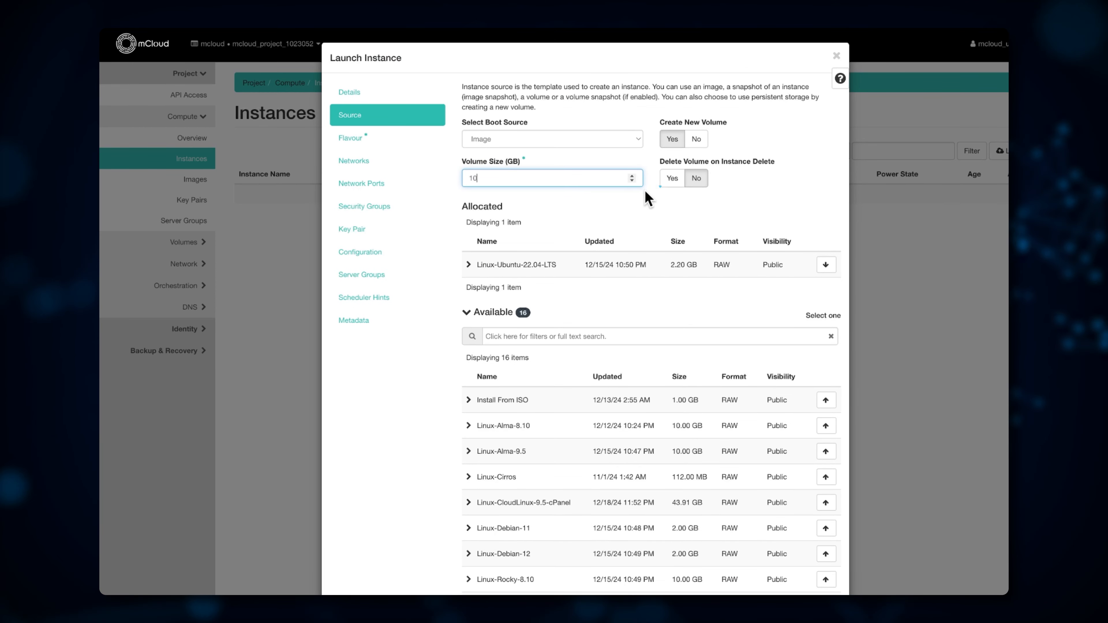
left_click(672, 179)
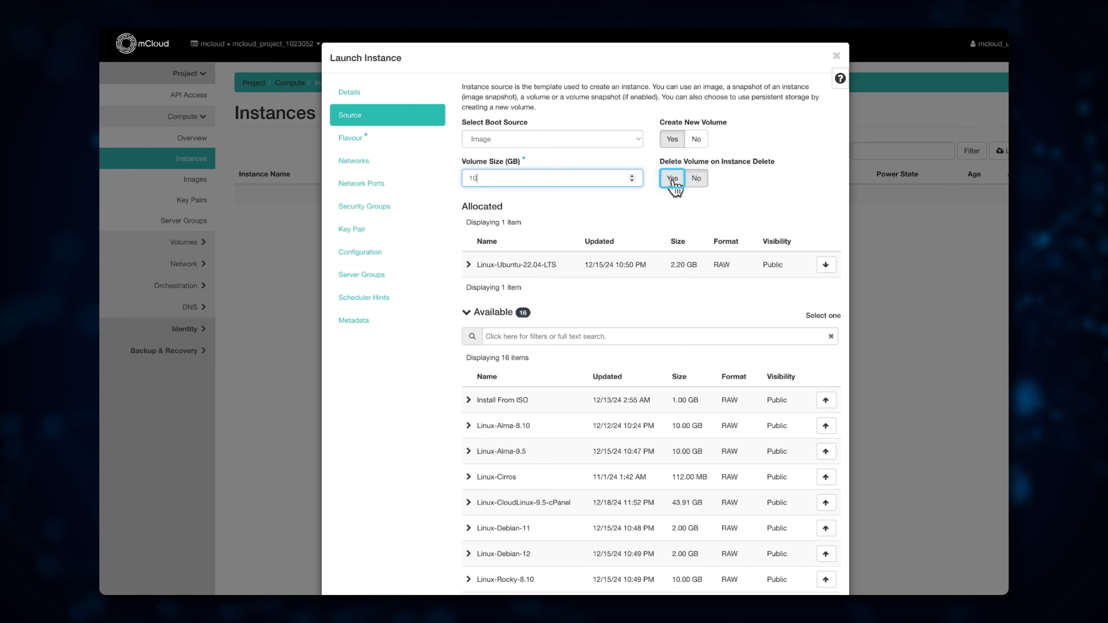
left_click(397, 147)
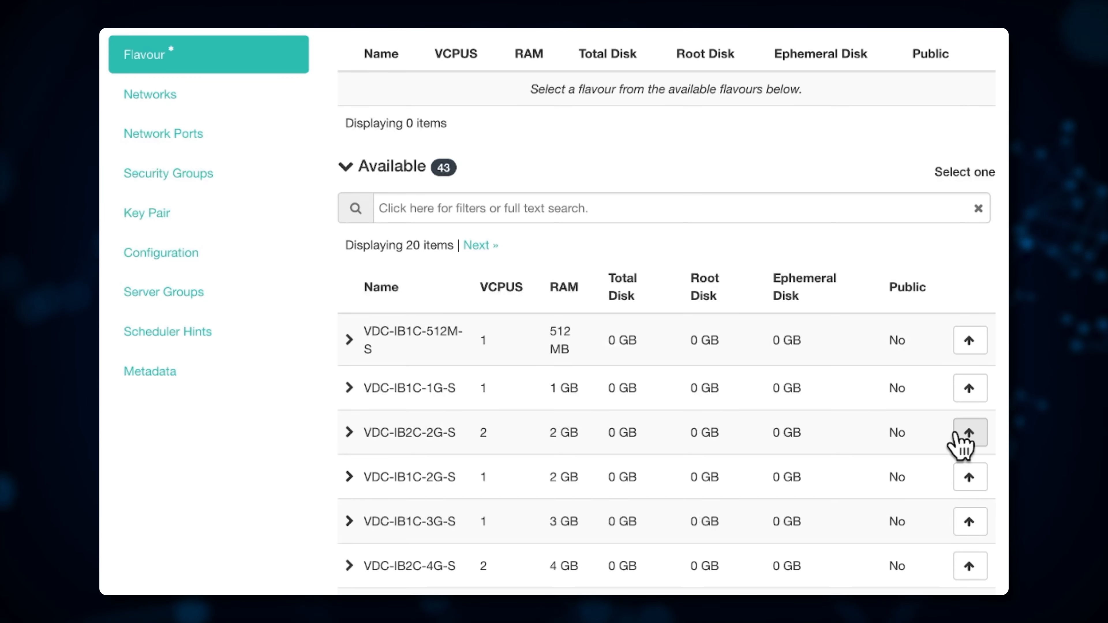
Step: Allocate the VDC-IB2C-2G-S flavour, then review the network, default security group and Customer key pair
left_click(937, 417)
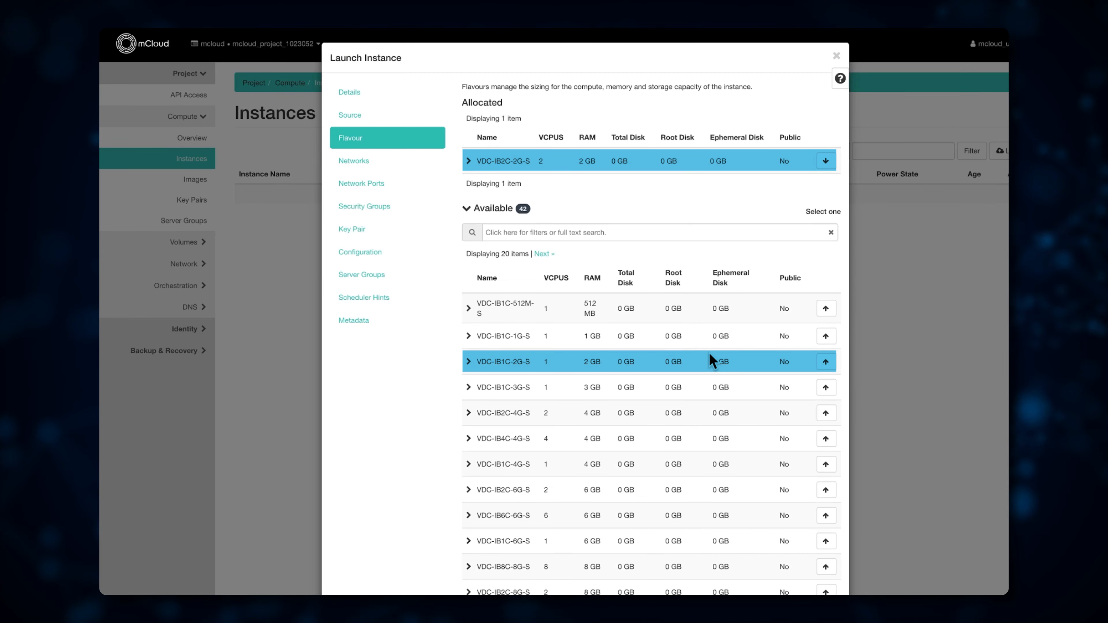
scroll(719, 362, "down", 8)
left_click(742, 563)
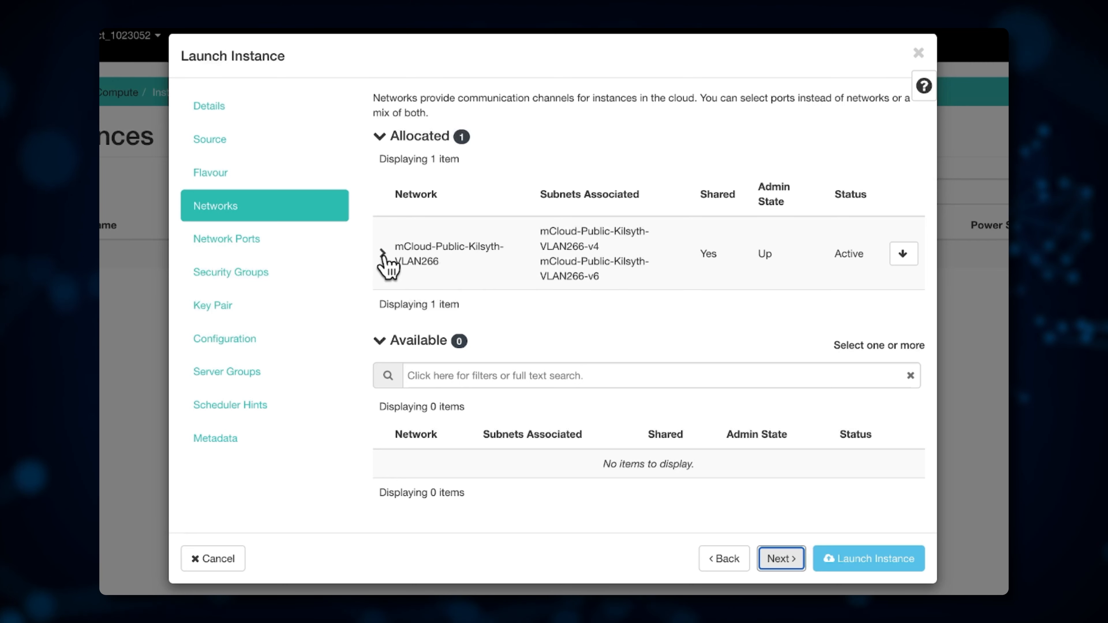
left_click(257, 281)
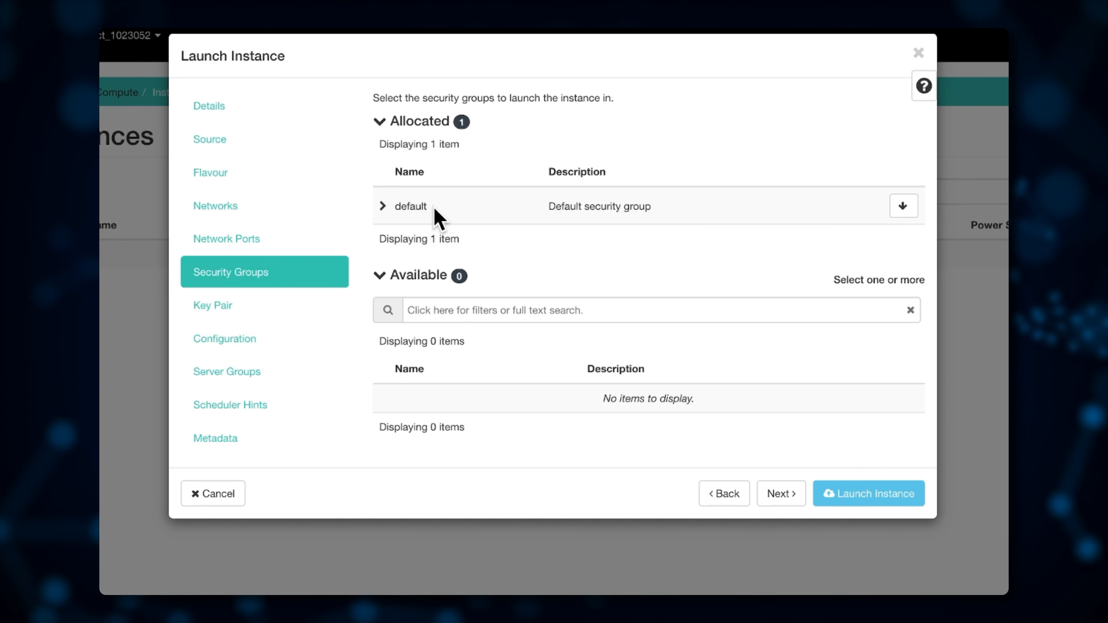
left_click(213, 305)
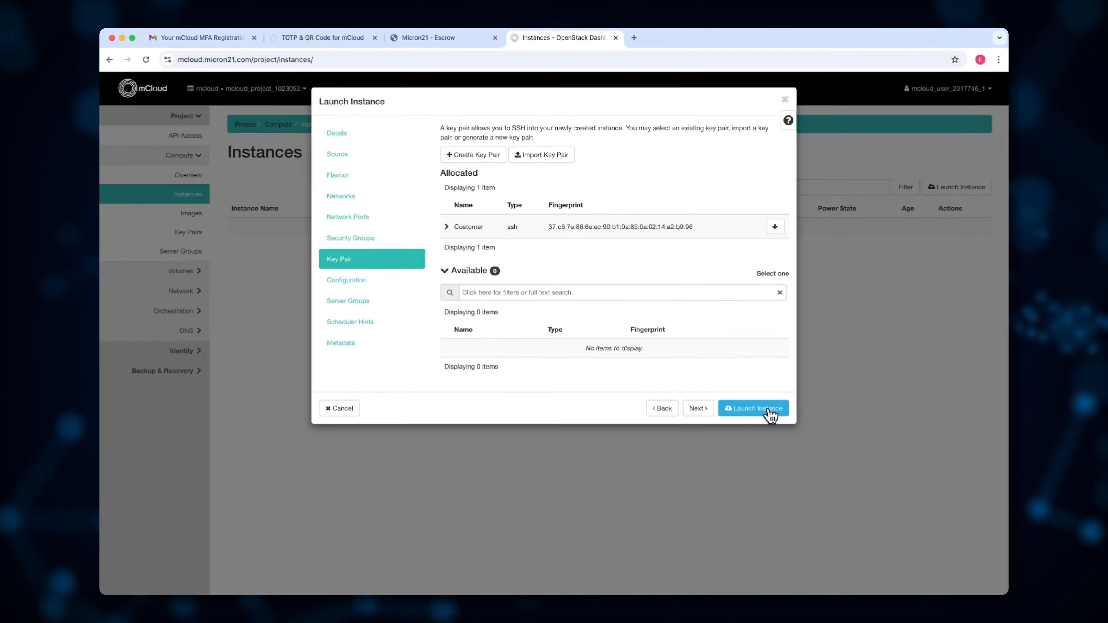
Step: Launch mCloud-Instance, watch its boot console, and select its IP 27.131.66.140 in the Instances list
left_click(769, 410)
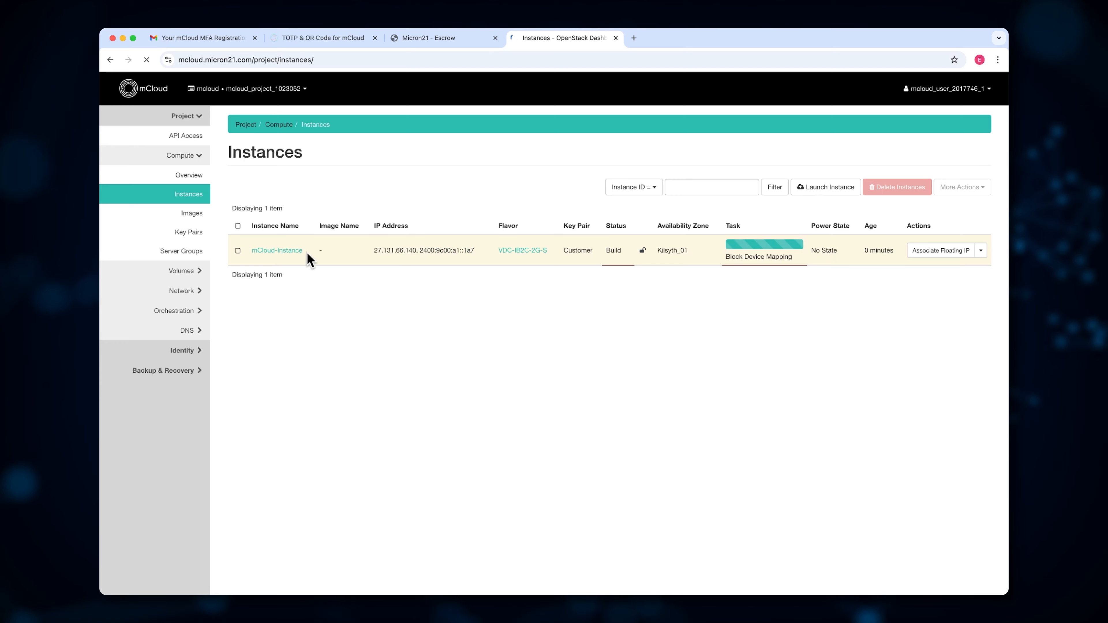
left_click(378, 184)
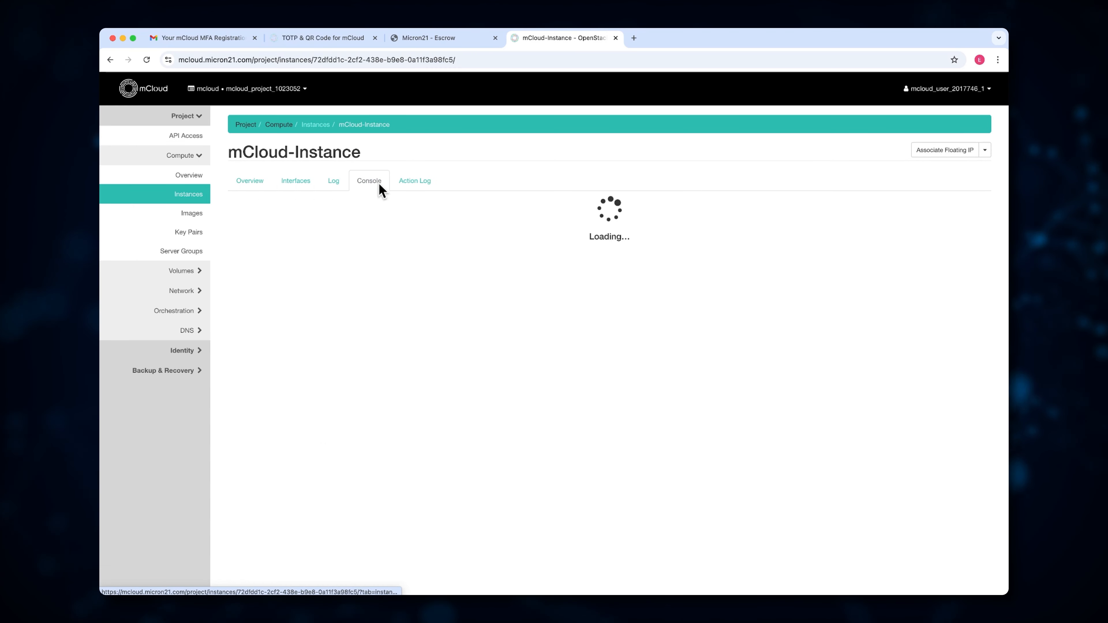
scroll(971, 286, "down", 5)
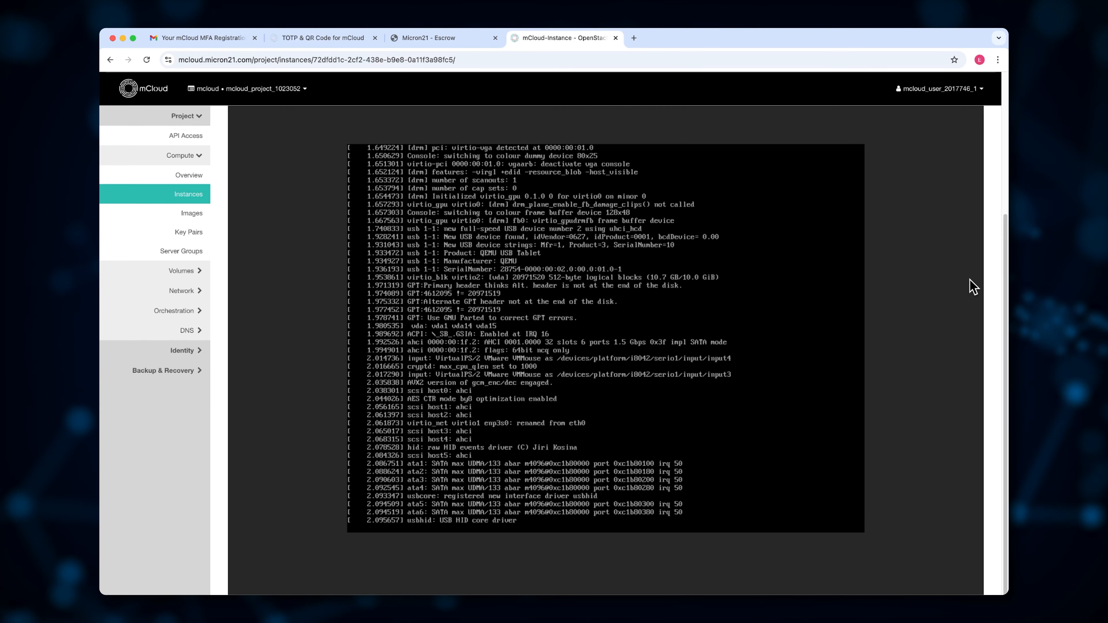
left_click(186, 197)
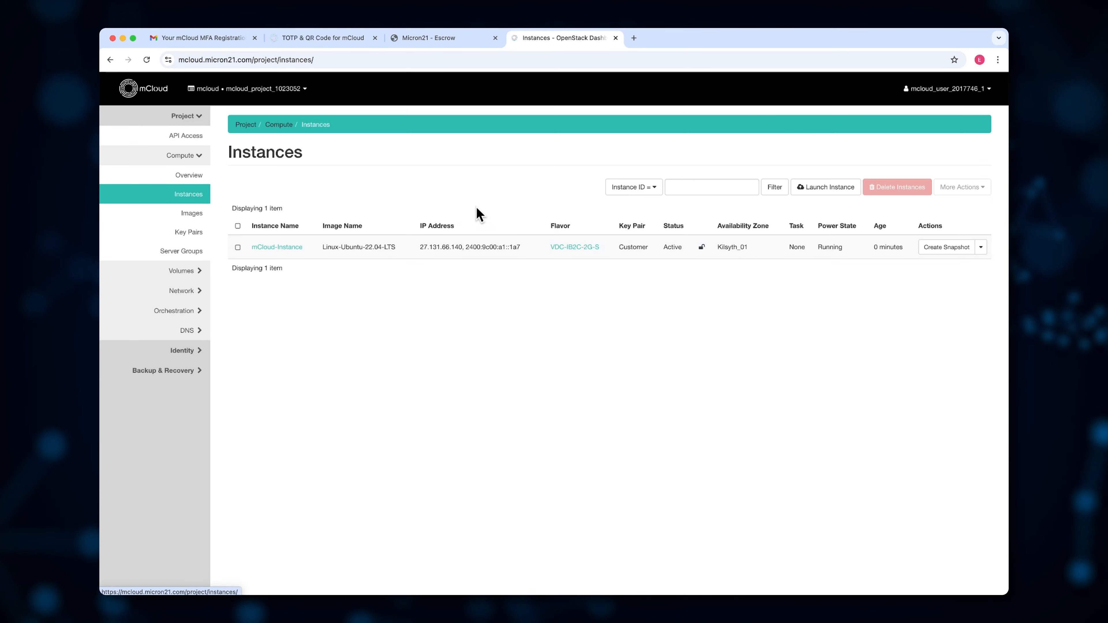
left_click_drag(421, 247, 443, 246)
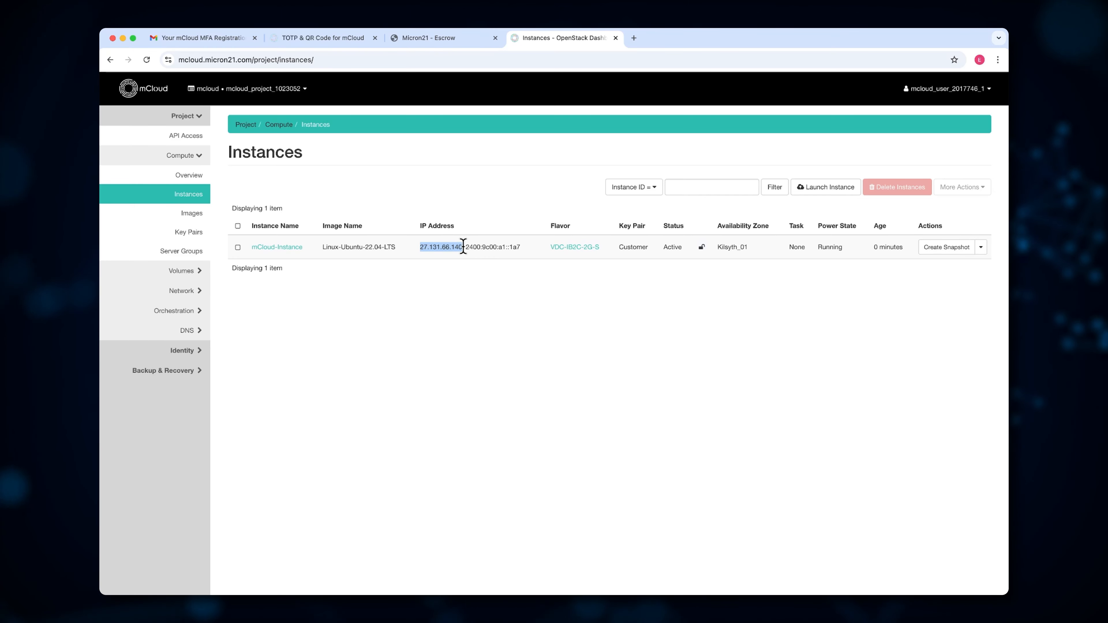
key("super+space")
type("terminal")
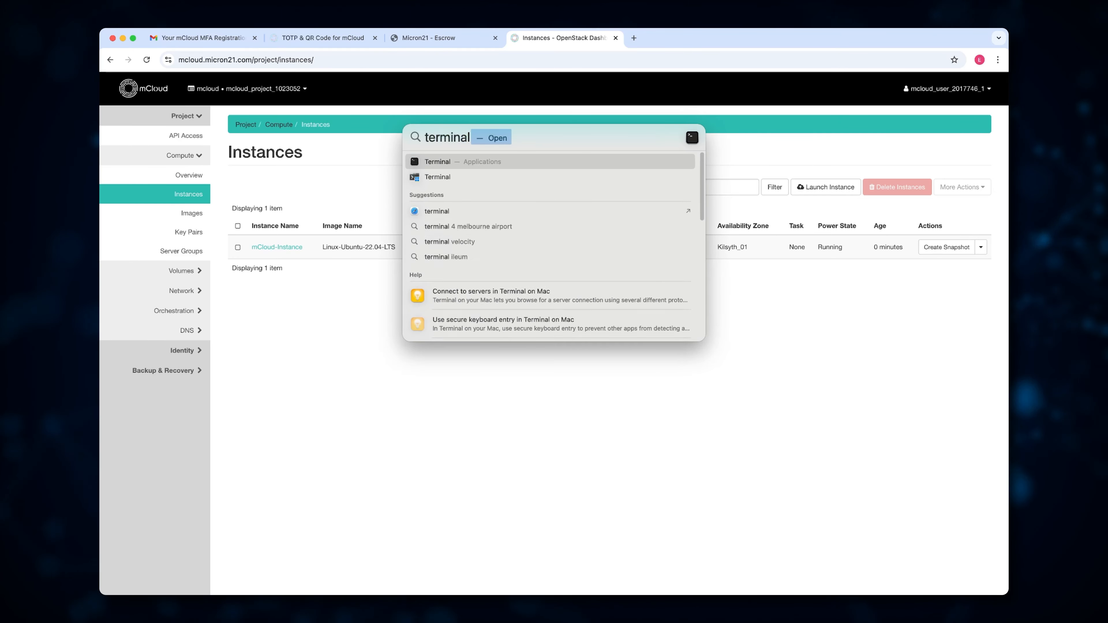
key("Return")
type("ssh ubuntu@")
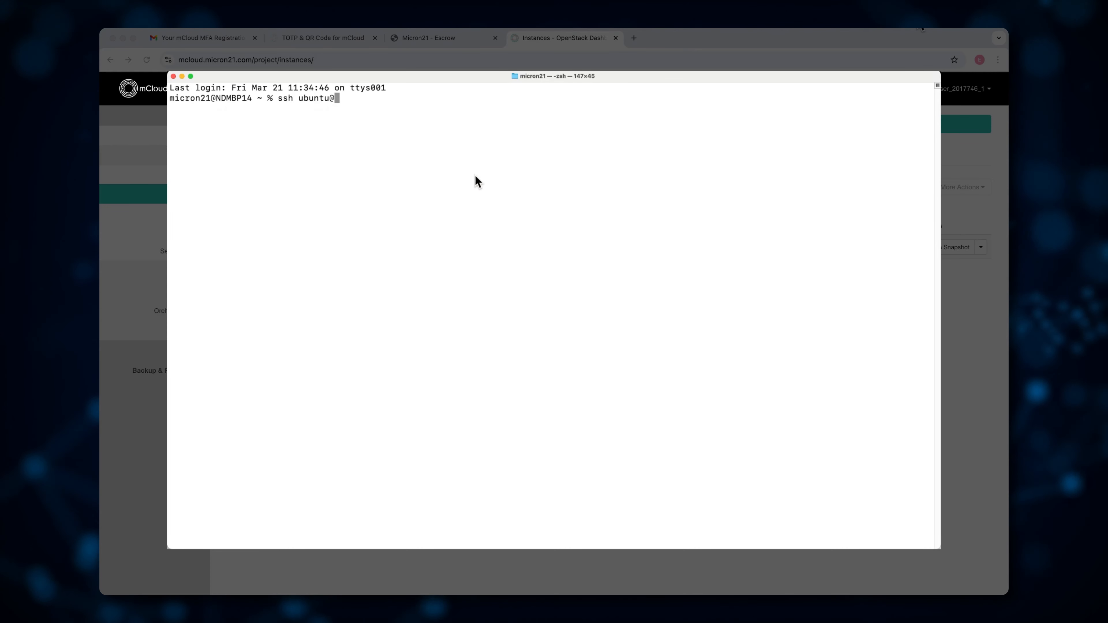
right_click(478, 180)
left_click(489, 192)
key("Return")
type("yes")
key("Return")
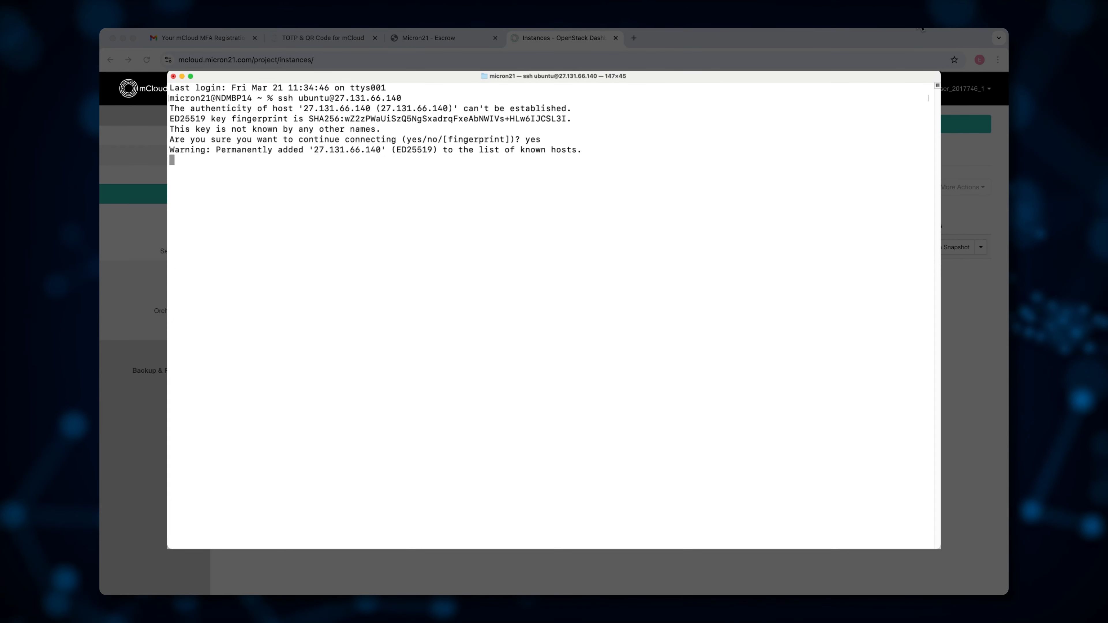
Step: Ping google.com from the instance, then check usage on the project Overview
type("ping google.com")
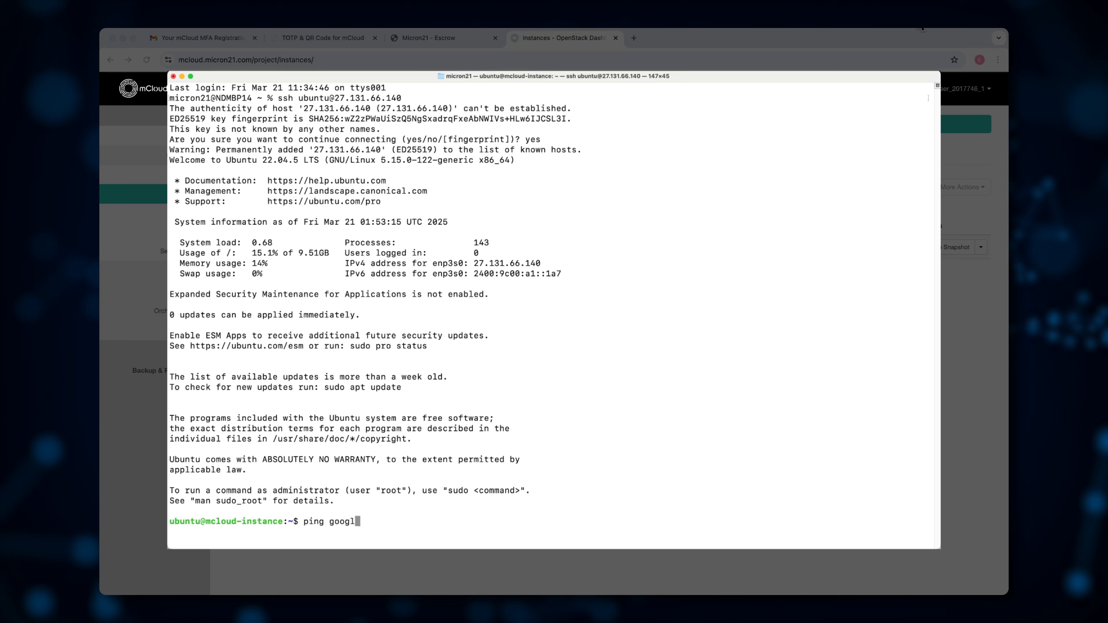
key("Return")
key("ctrl+c")
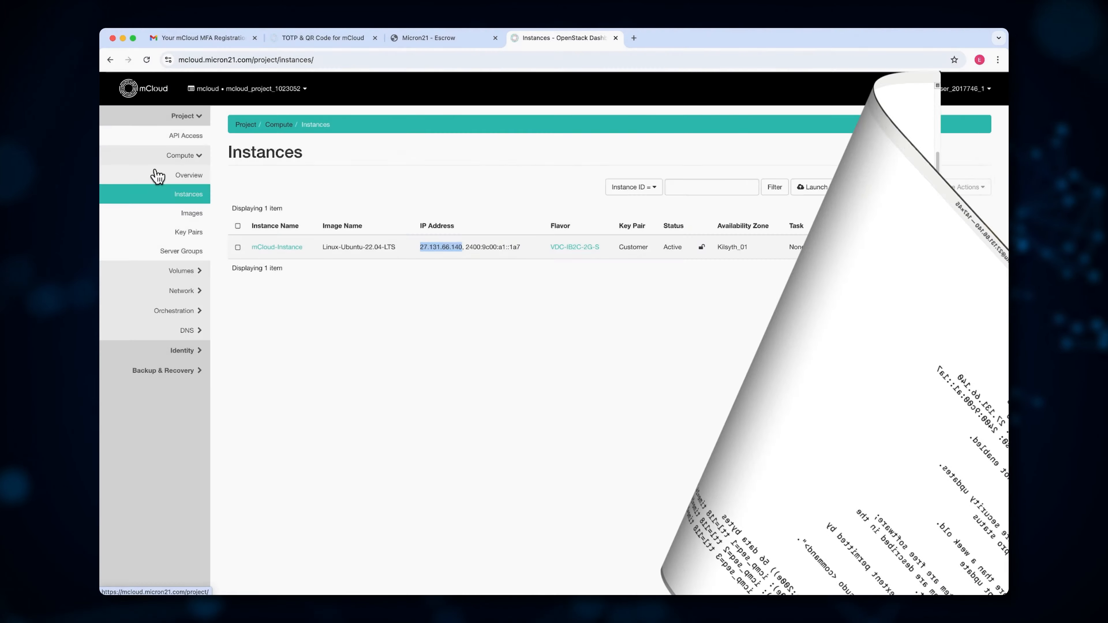
left_click(185, 173)
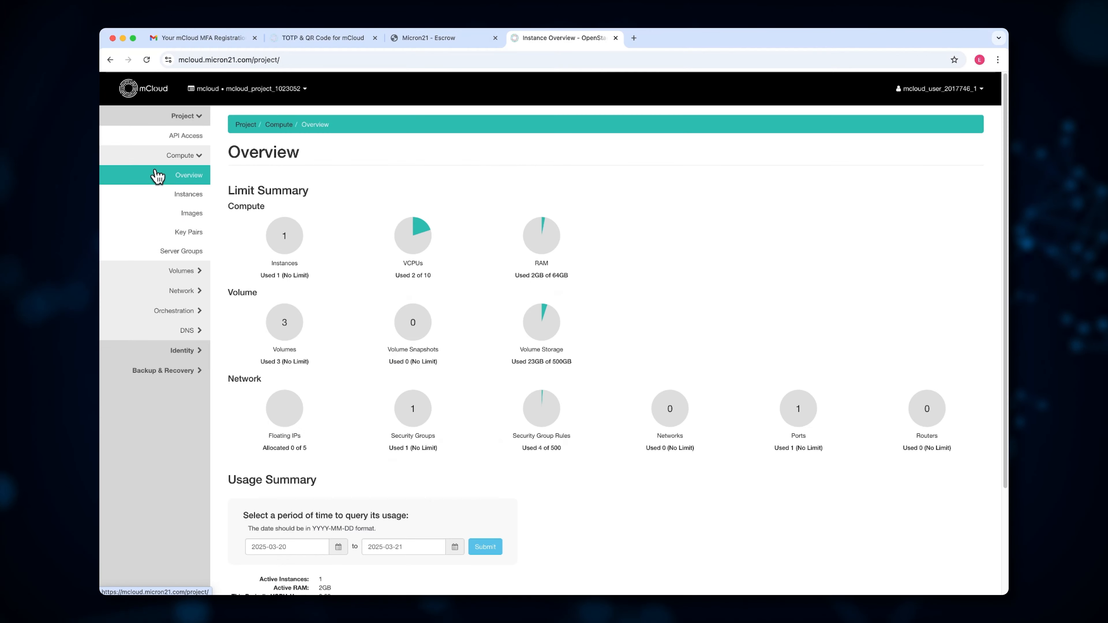